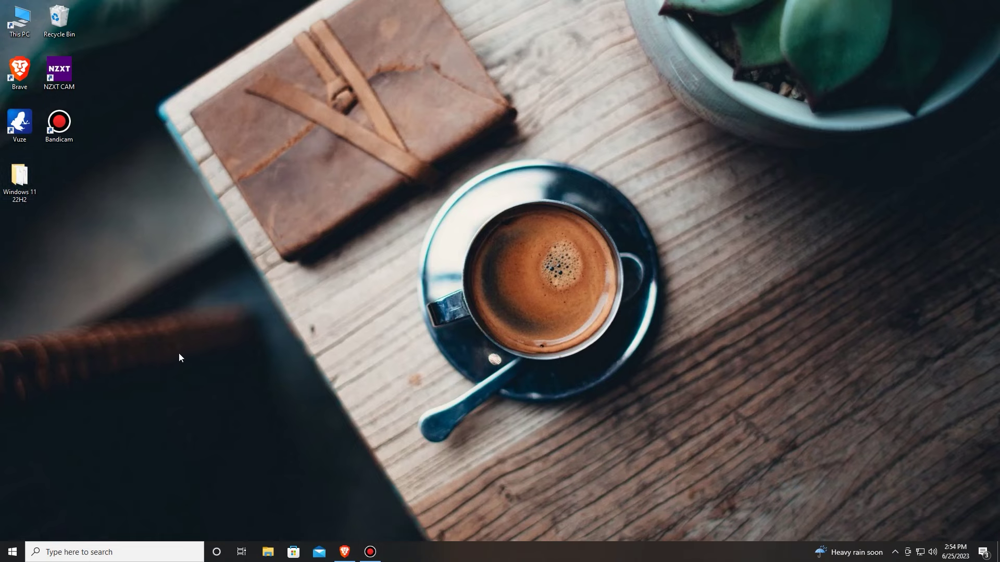
# Run setup.exe from the Windows 11 22H2 folder and quit after the TPM 2.0 failure.
pyautogui.click(343, 553)
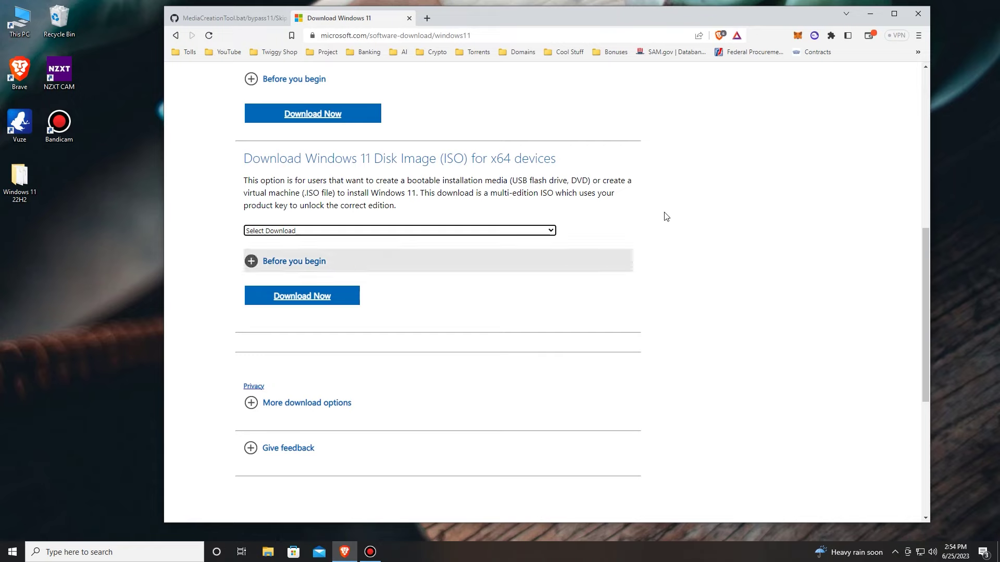
pyautogui.click(872, 16)
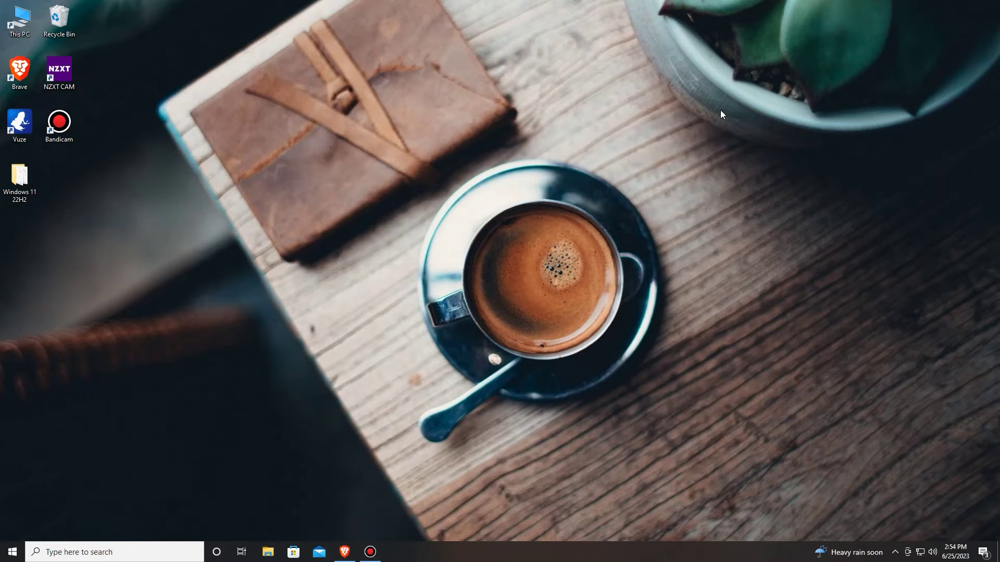
pyautogui.doubleClick(19, 177)
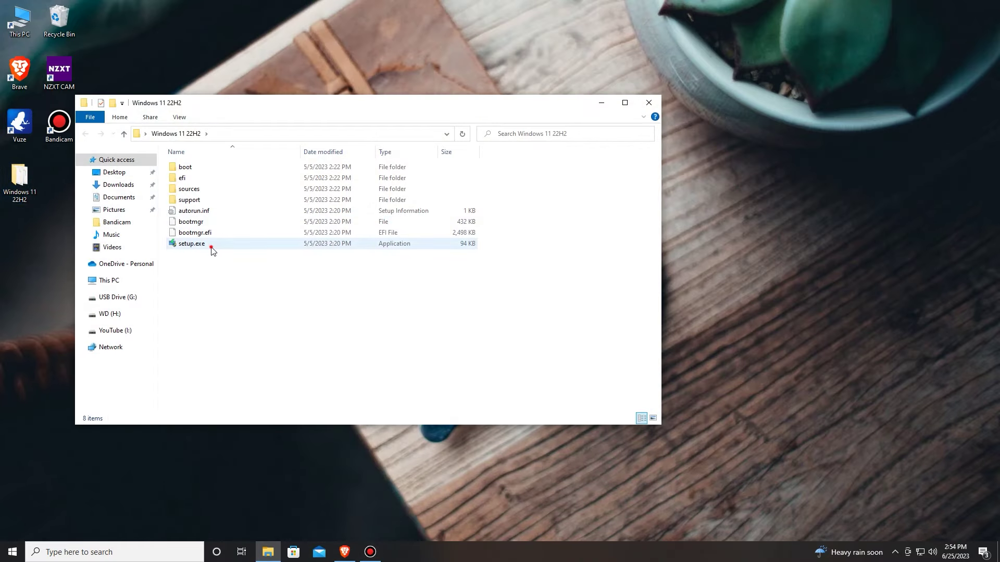
pyautogui.doubleClick(210, 245)
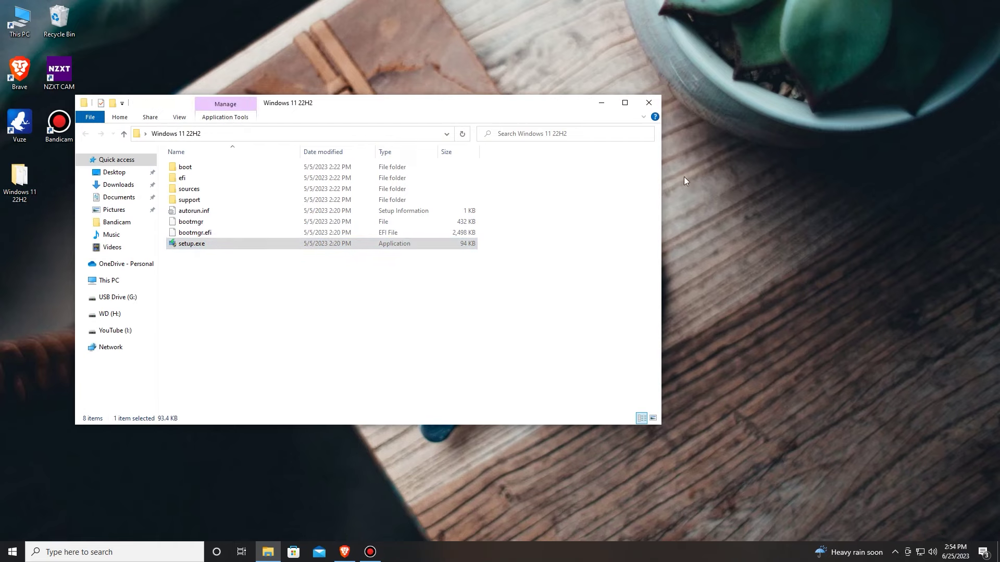
pyautogui.click(648, 103)
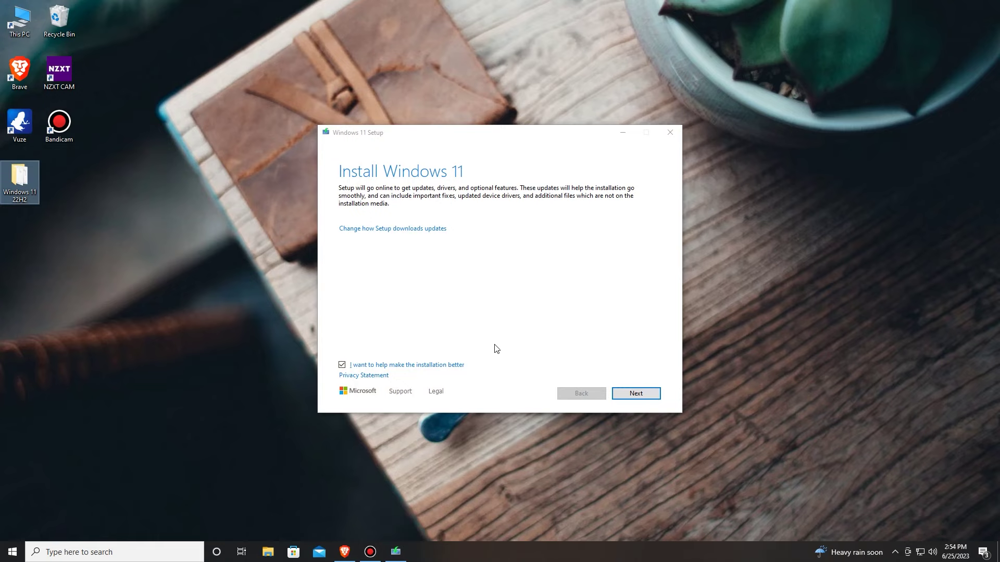
pyautogui.click(628, 397)
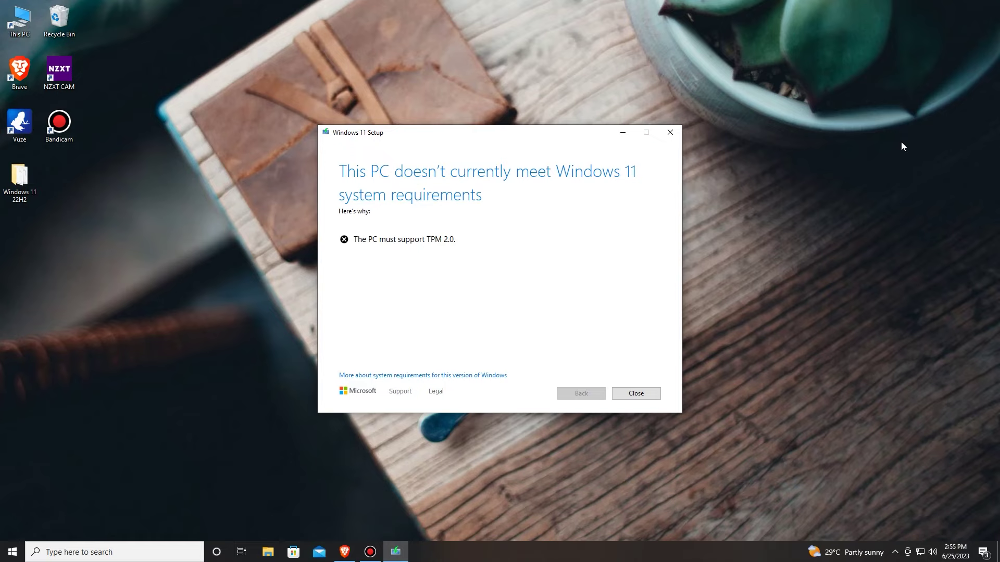
pyautogui.click(670, 132)
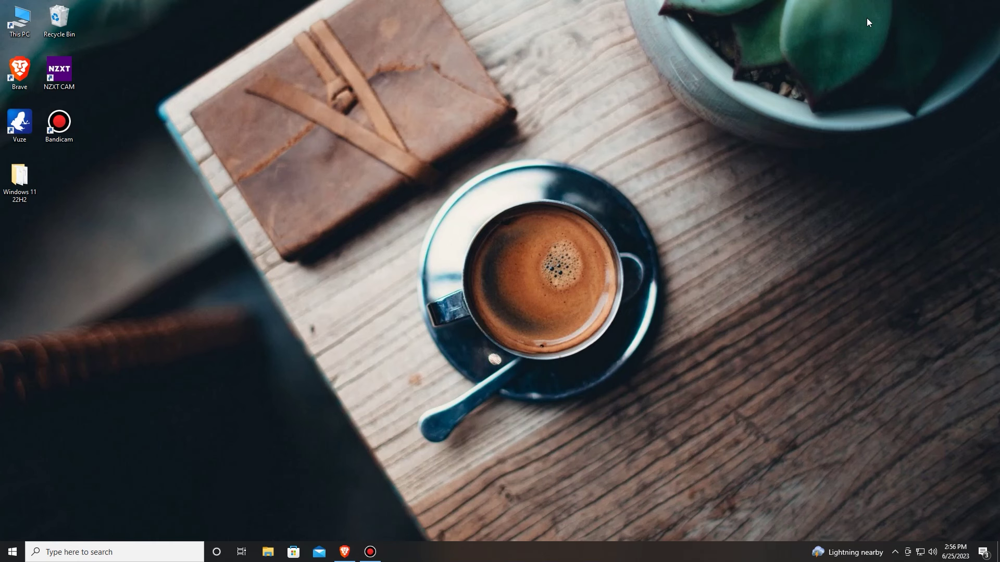
# Copy the Skip_TPM_Check_on_Dynamic_Update.cmd raw contents from GitHub in Brave, then return to the desktop.
pyautogui.click(346, 553)
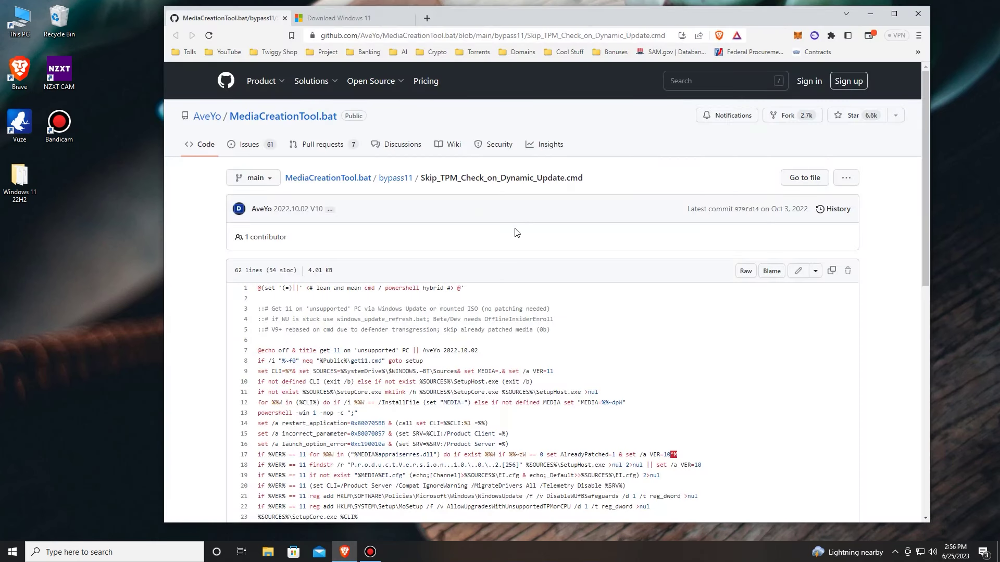
pyautogui.scroll(-3, 515, 233)
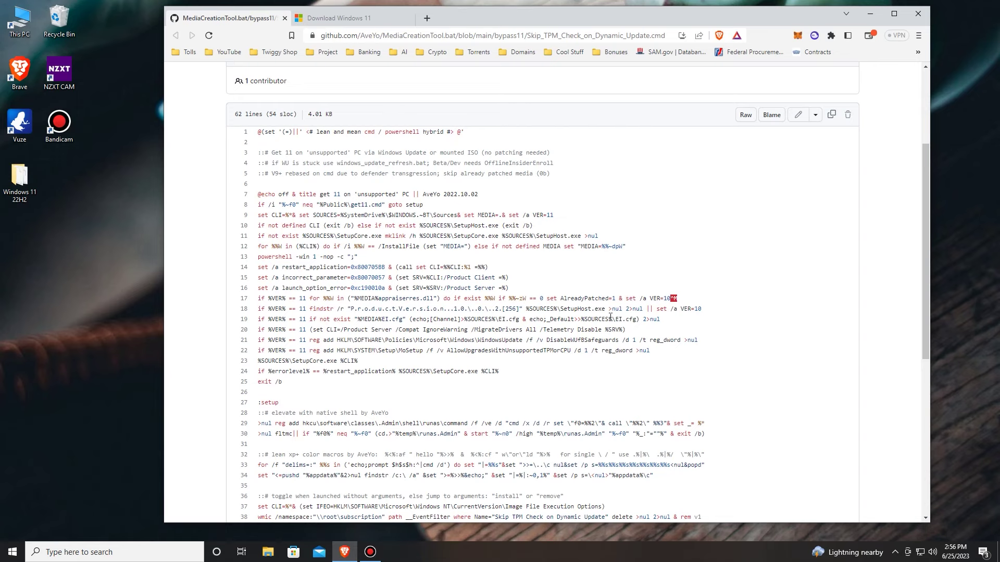
pyautogui.scroll(1, 595, 262)
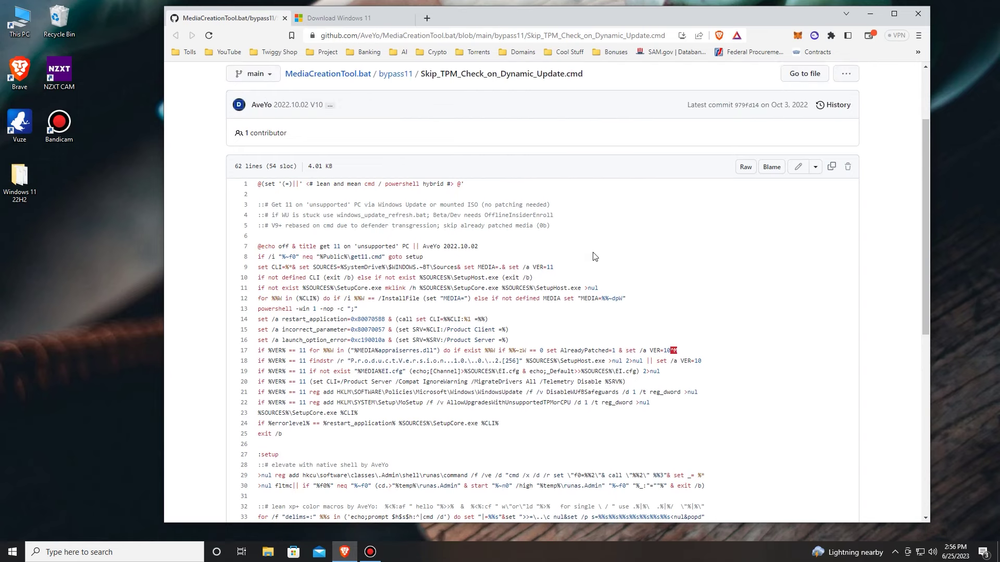
pyautogui.click(832, 166)
pyautogui.click(870, 14)
pyautogui.rightClick(97, 186)
# Create a new text document on the desktop and rename it W11.txt.
pyautogui.moveTo(166, 301)
pyautogui.click(271, 426)
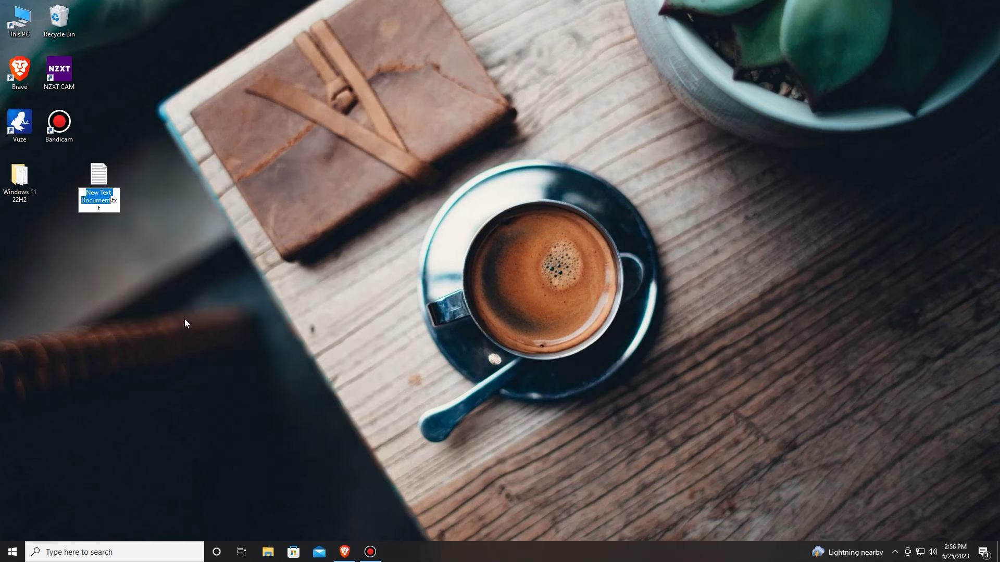
pyautogui.press('Return')
pyautogui.rightClick(97, 186)
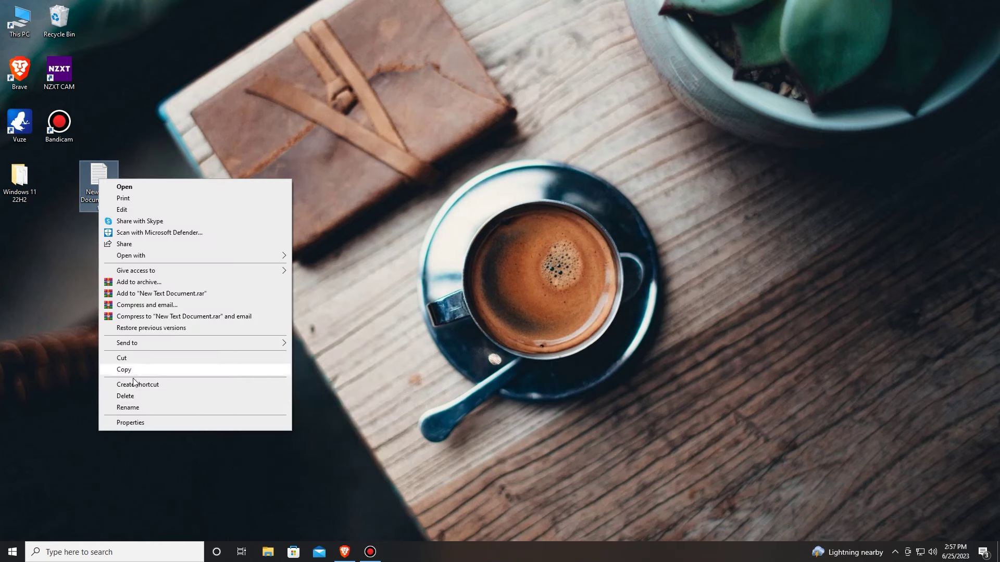
pyautogui.click(130, 406)
pyautogui.write('W11')
pyautogui.press('Return')
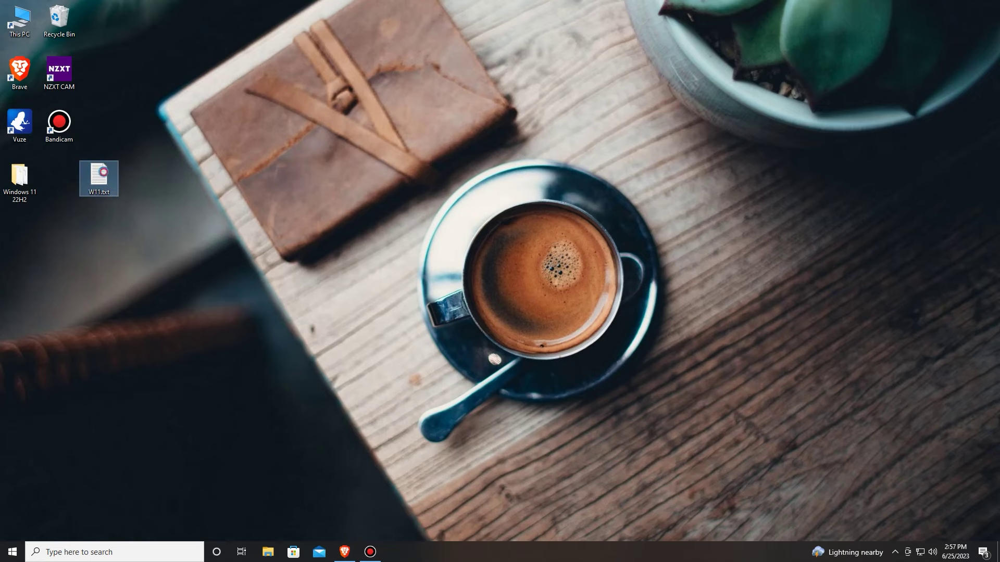
# Paste the copied TPM-bypass script into W11.txt in Notepad and save it.
pyautogui.press('Return')
pyautogui.rightClick(203, 156)
pyautogui.click(224, 200)
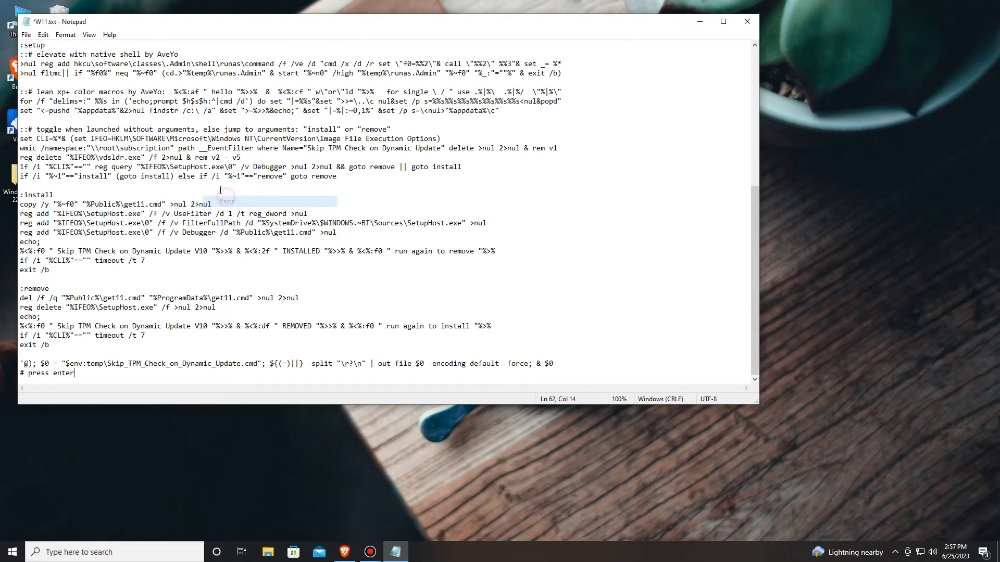
pyautogui.click(26, 35)
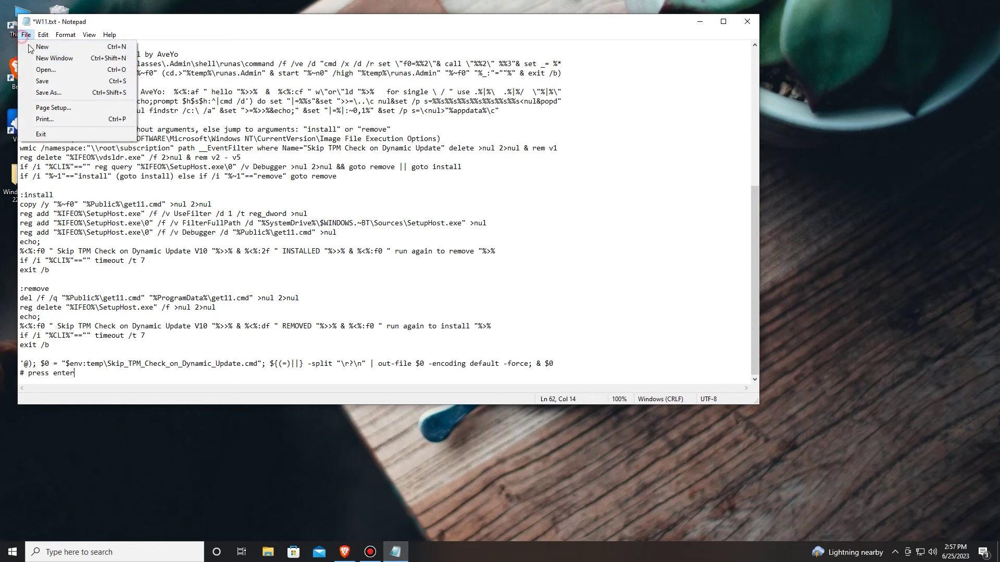
pyautogui.click(43, 81)
pyautogui.click(747, 21)
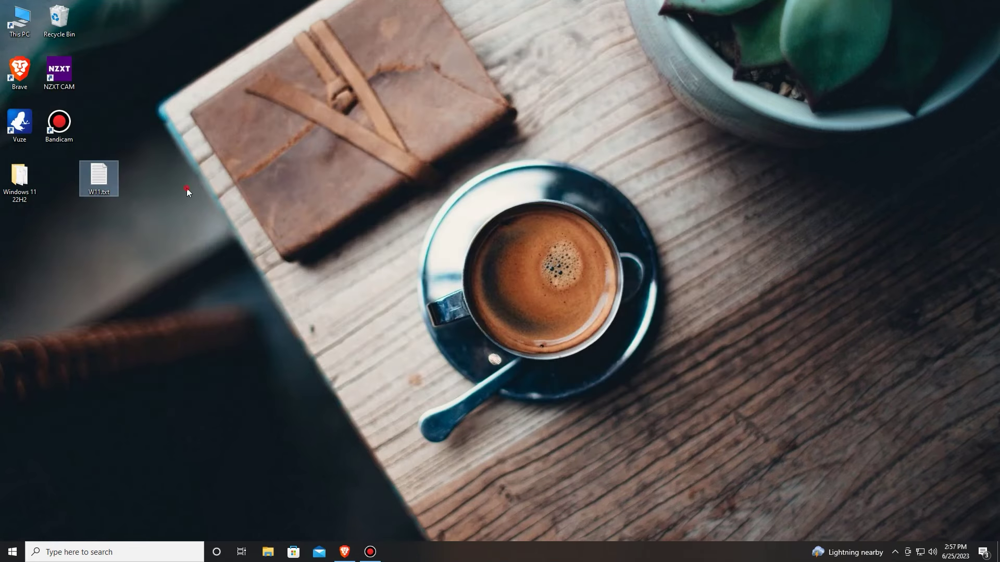
# Reopen W11.txt to verify the script was saved, then close it.
pyautogui.click(134, 199)
pyautogui.doubleClick(99, 177)
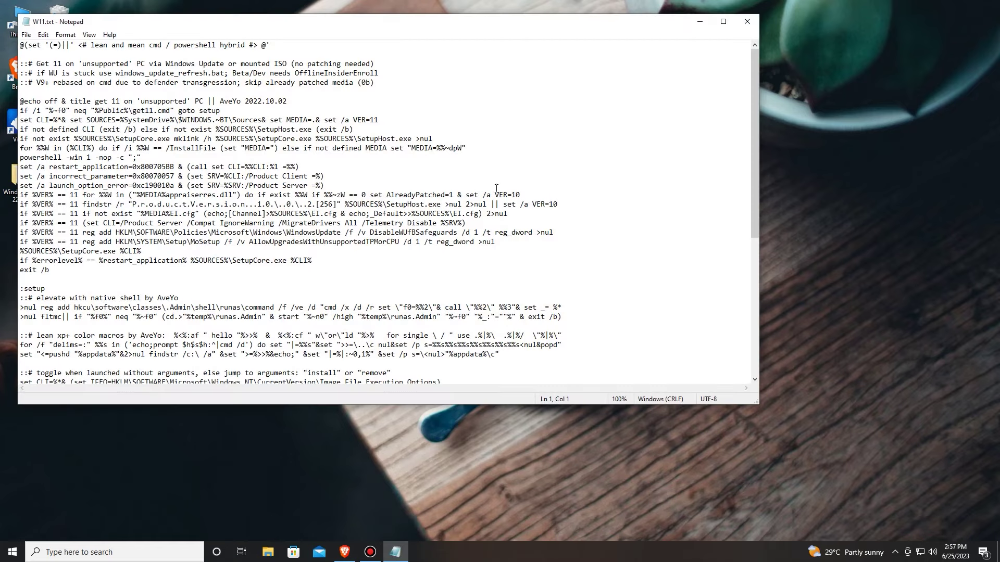
pyautogui.click(747, 21)
# Rename W11.txt to W11.cmd and place it beside the Windows 11 22H2 folder.
pyautogui.rightClick(101, 178)
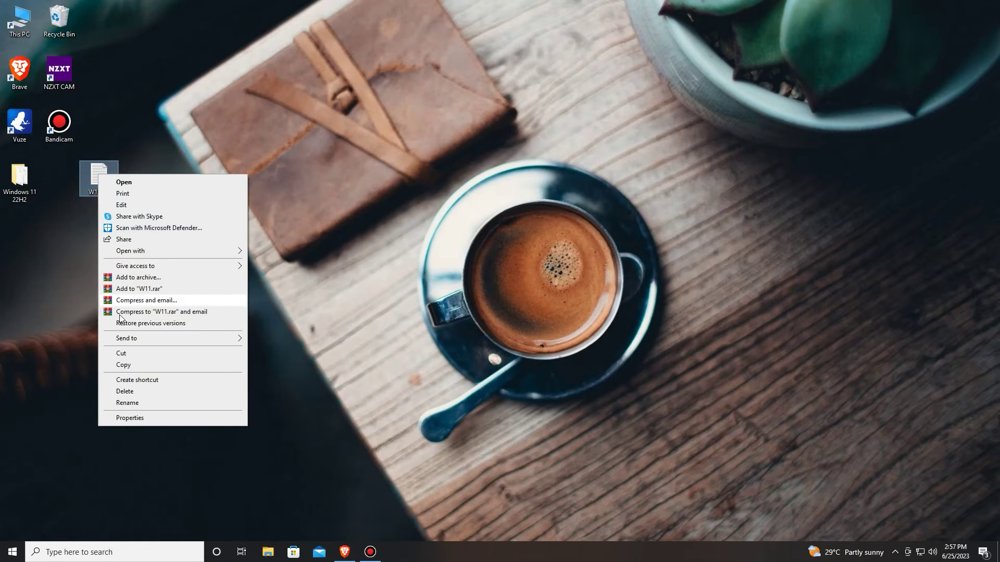
pyautogui.click(112, 404)
pyautogui.press('End')
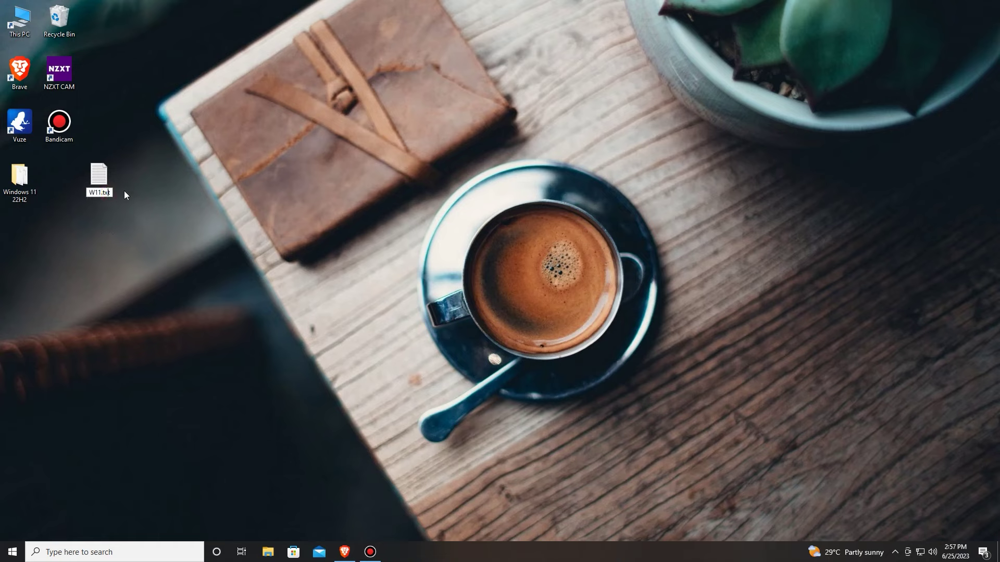
pyautogui.press('BackSpace')
pyautogui.press('BackSpace')
pyautogui.press('BackSpace')
pyautogui.write('cmd')
pyautogui.click(151, 214)
pyautogui.press('Return')
pyautogui.moveTo(152, 214); pyautogui.dragTo(139, 290)
pyautogui.moveTo(98, 175); pyautogui.dragTo(57, 175)
# Run W11.cmd as administrator to install Skip TPM Check, then open the Windows 11 22H2 folder.
pyautogui.rightClick(57, 175)
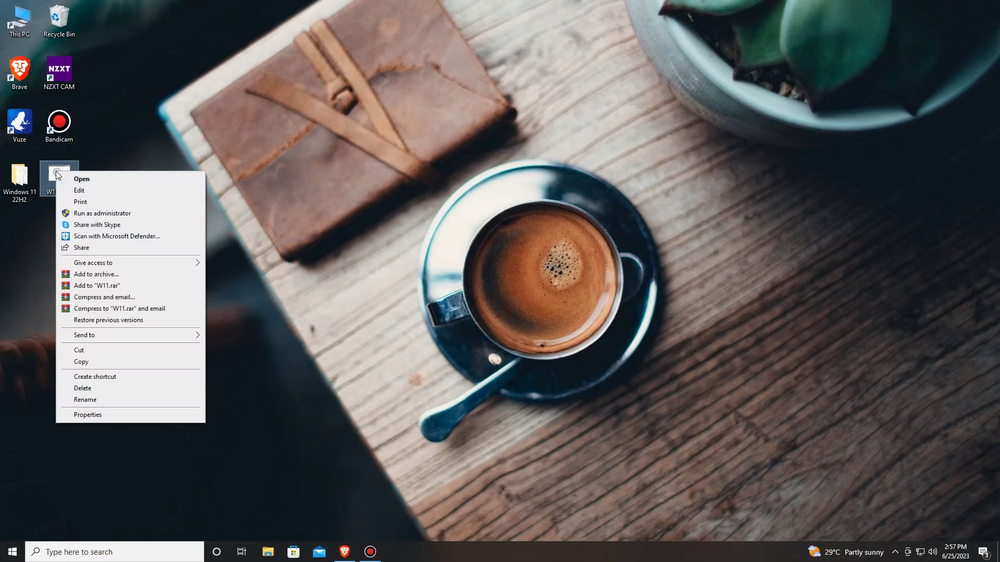
pyautogui.click(94, 217)
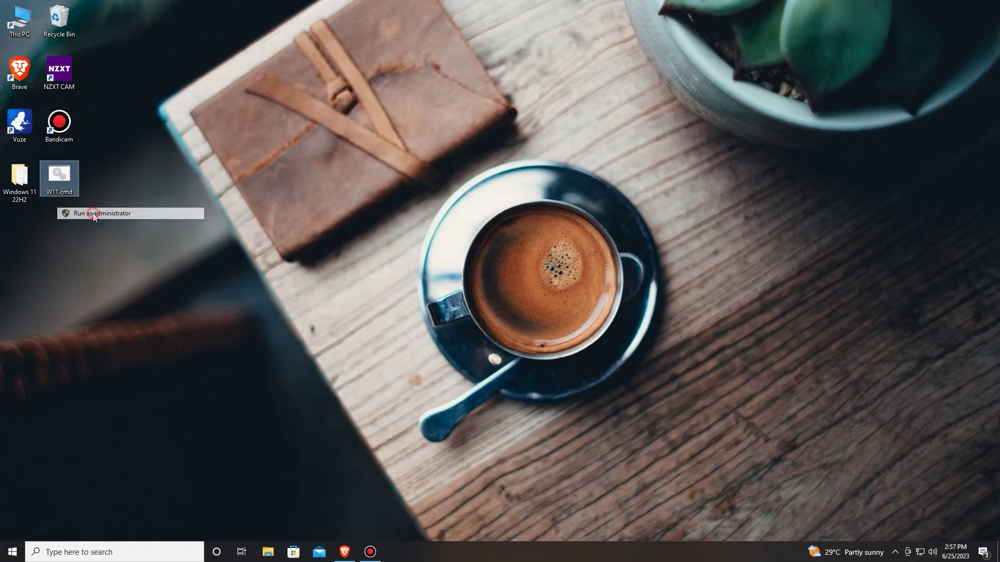
pyautogui.click(453, 339)
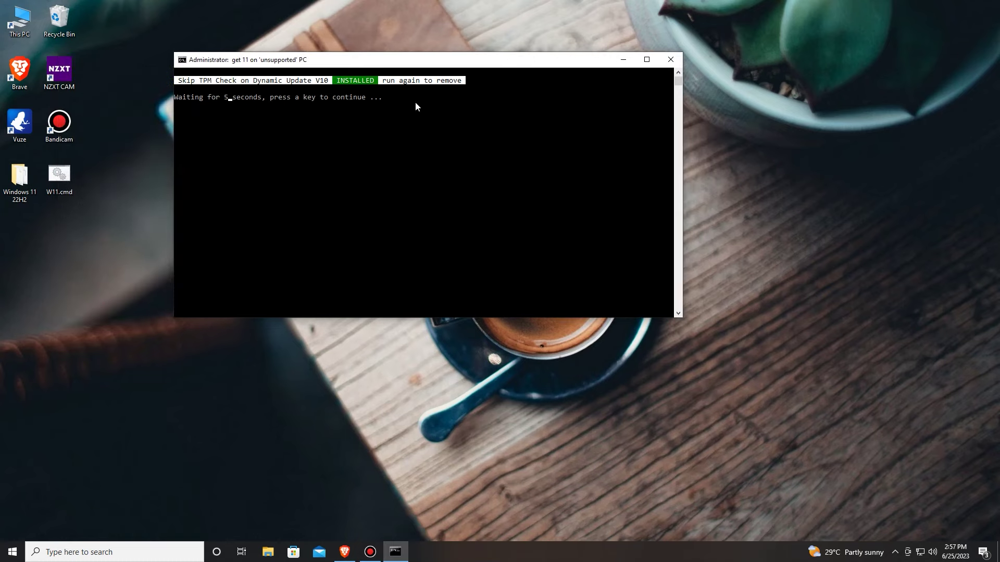
pyautogui.press('Return')
pyautogui.doubleClick(20, 180)
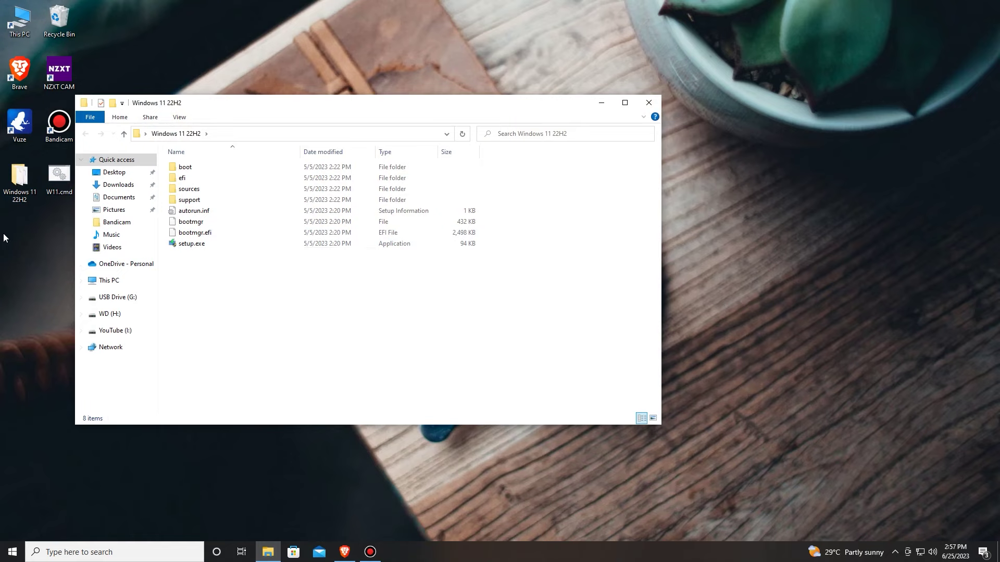
# Relaunch setup.exe and continue past the Install Windows Server start page to the licence terms.
pyautogui.doubleClick(188, 244)
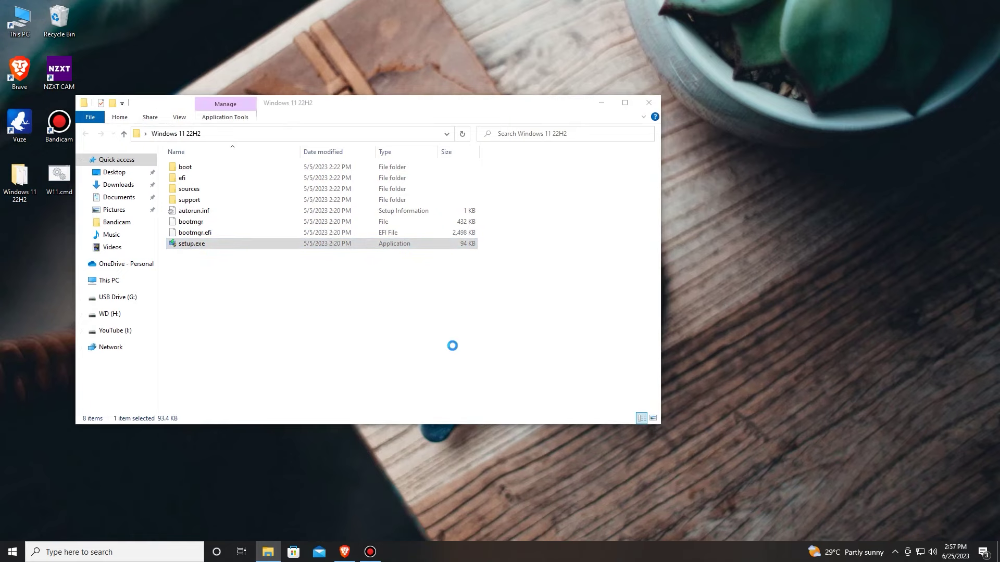
pyautogui.click(649, 103)
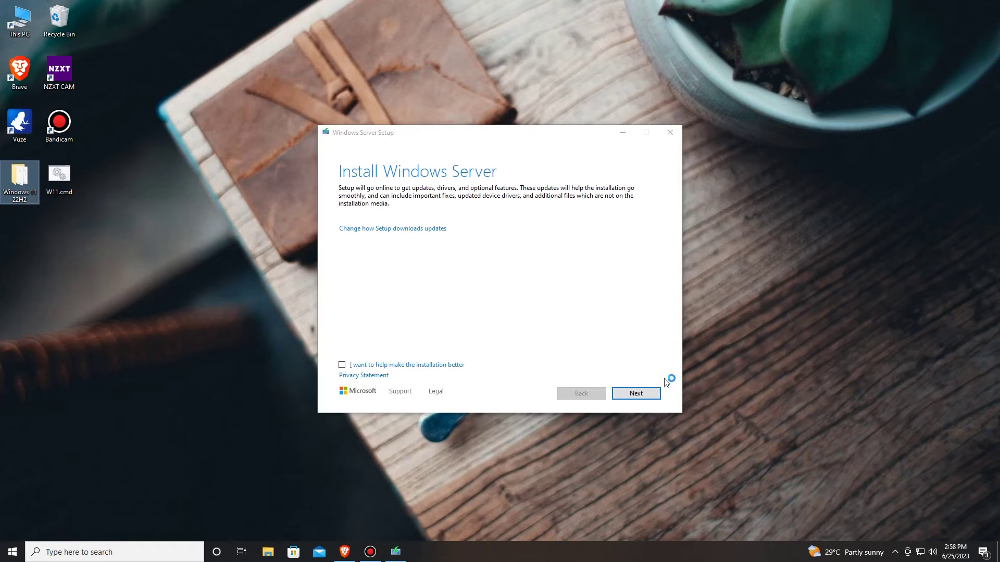
pyautogui.click(650, 395)
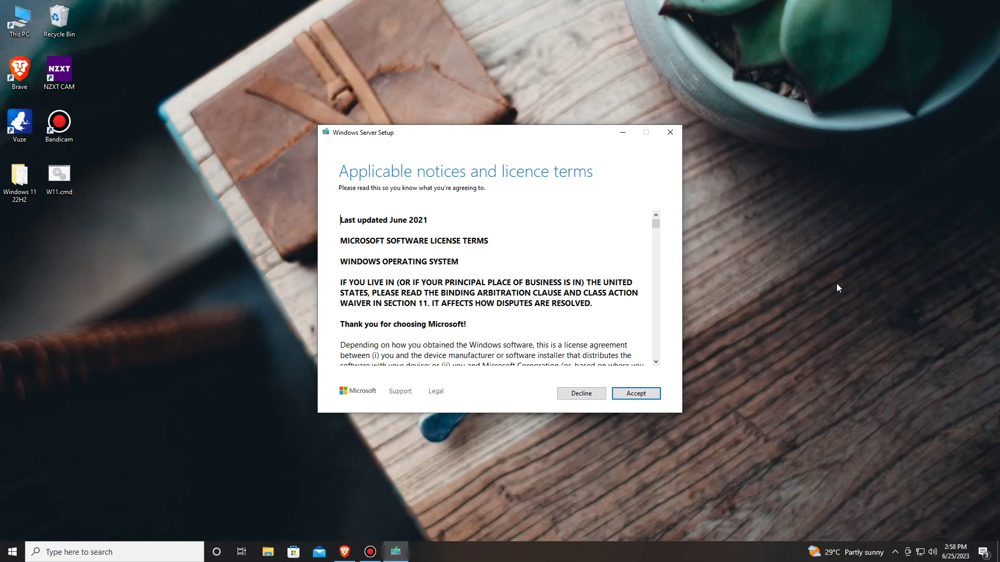
# Accept the licence terms and confirm Keep personal files only so setup begins getting updates.
pyautogui.scroll(-10, 646, 339)
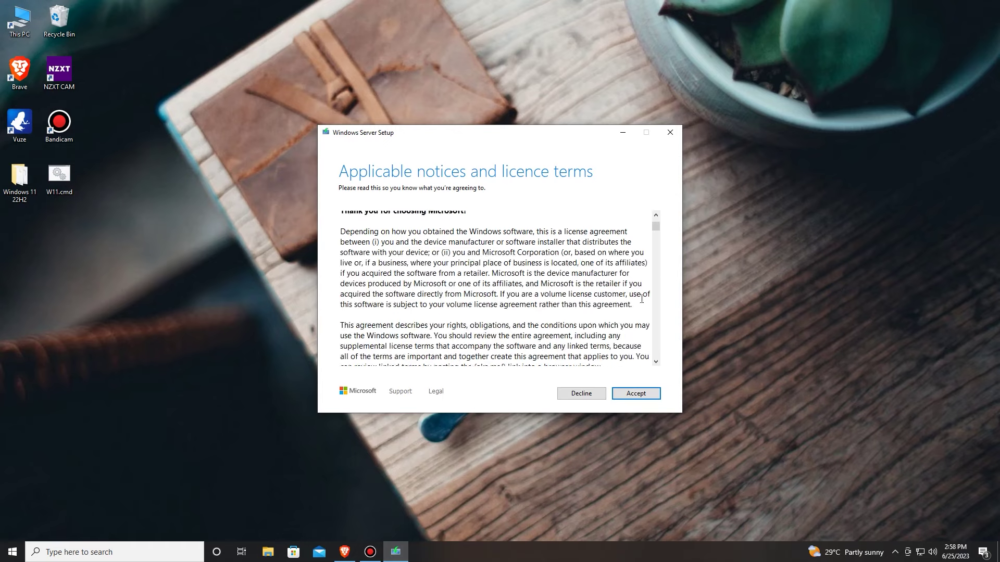
pyautogui.click(643, 394)
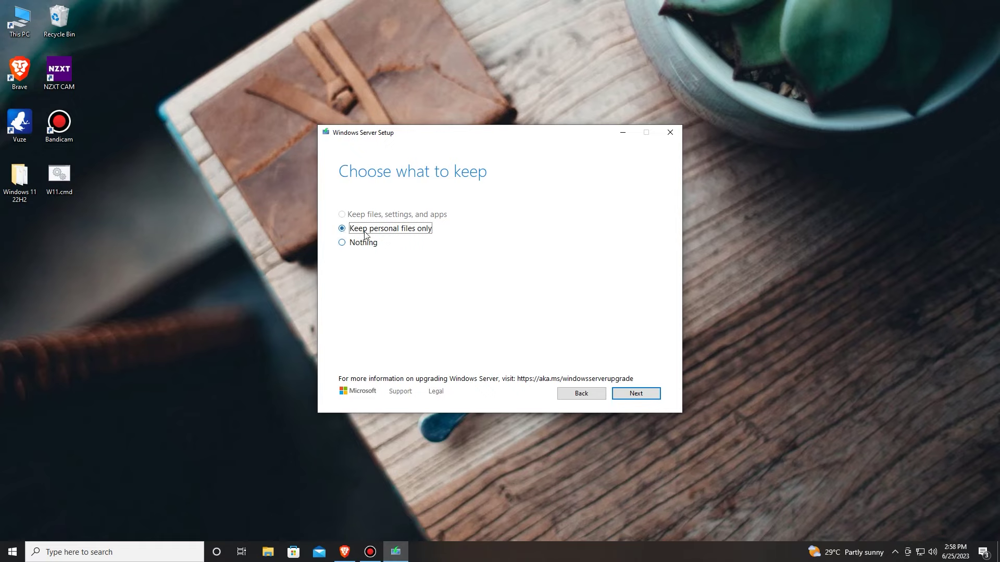
pyautogui.click(632, 392)
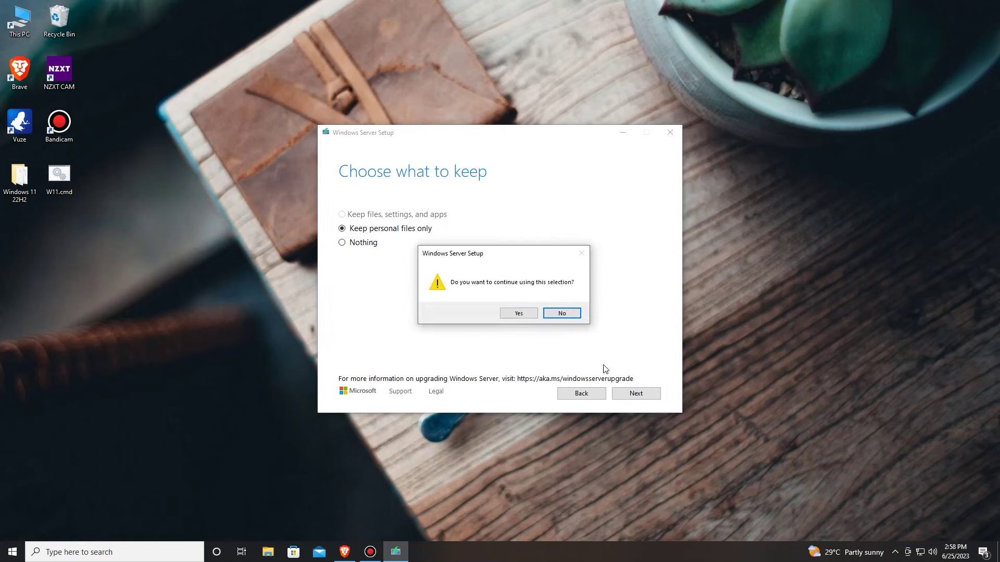
pyautogui.click(518, 315)
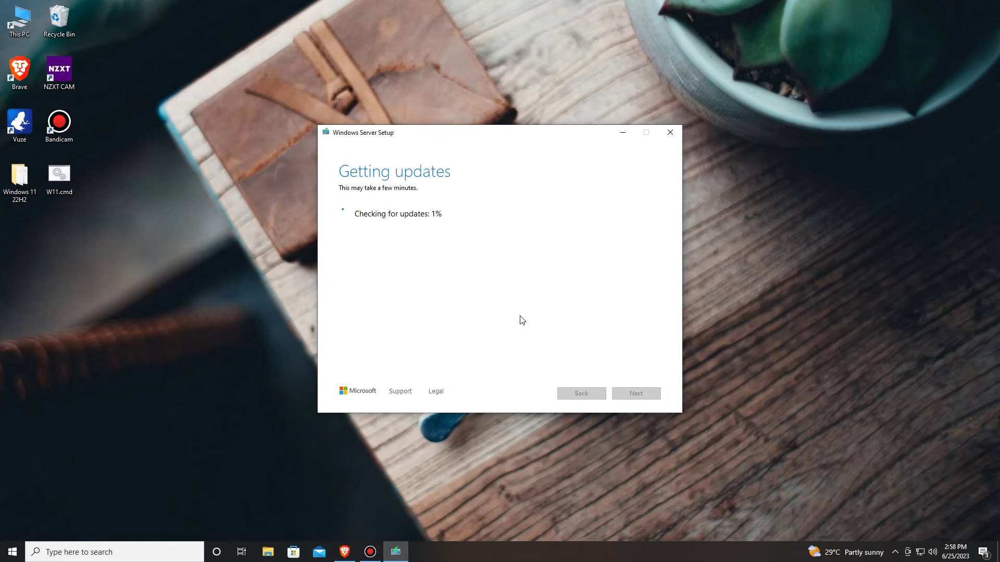